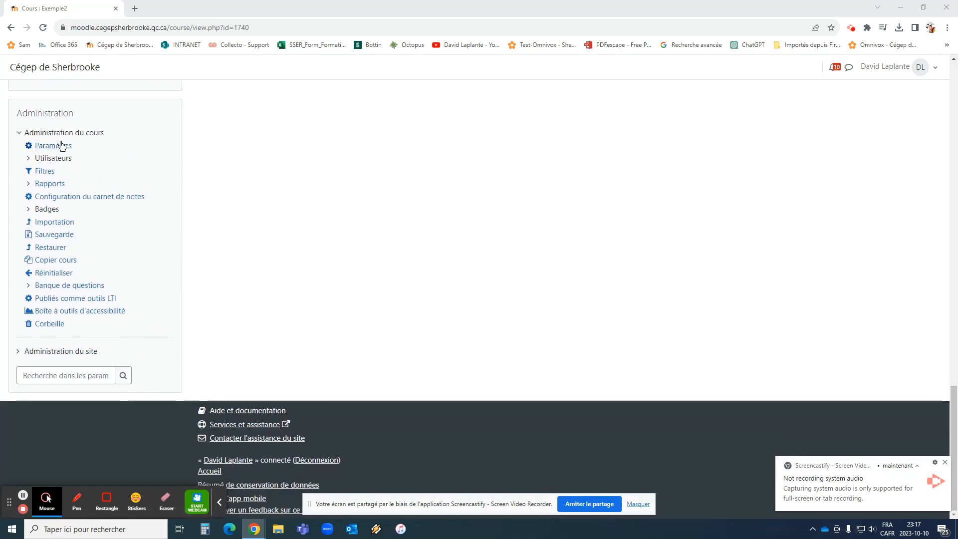
# Set the course format to "Par module" in the course settings and save and display the course
pyautogui.click(61, 145)
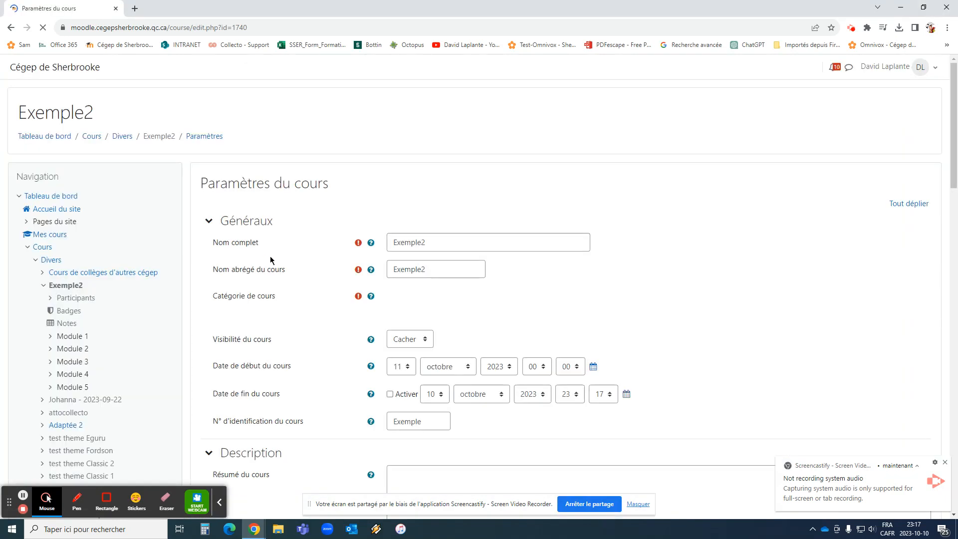
pyautogui.scroll(-15, 376, 301)
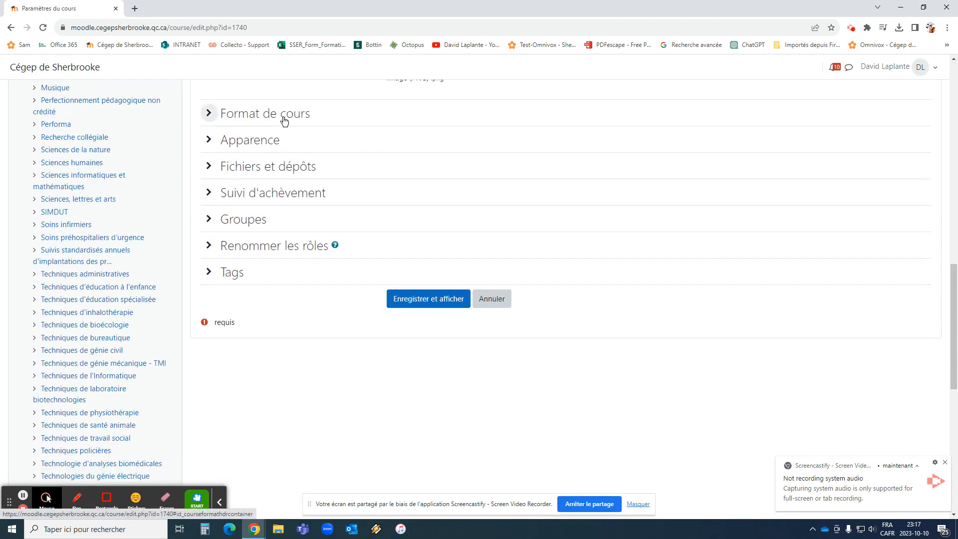
pyautogui.click(284, 119)
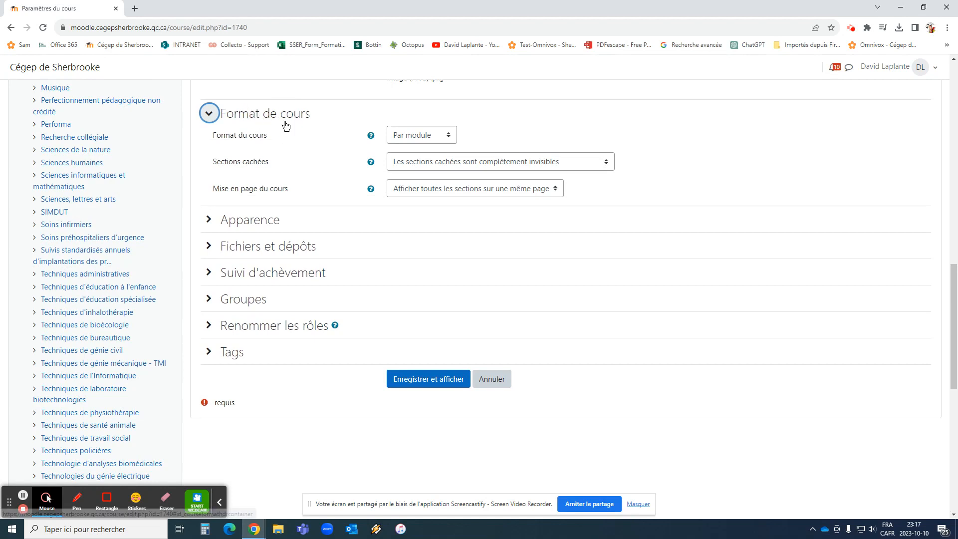
pyautogui.click(443, 140)
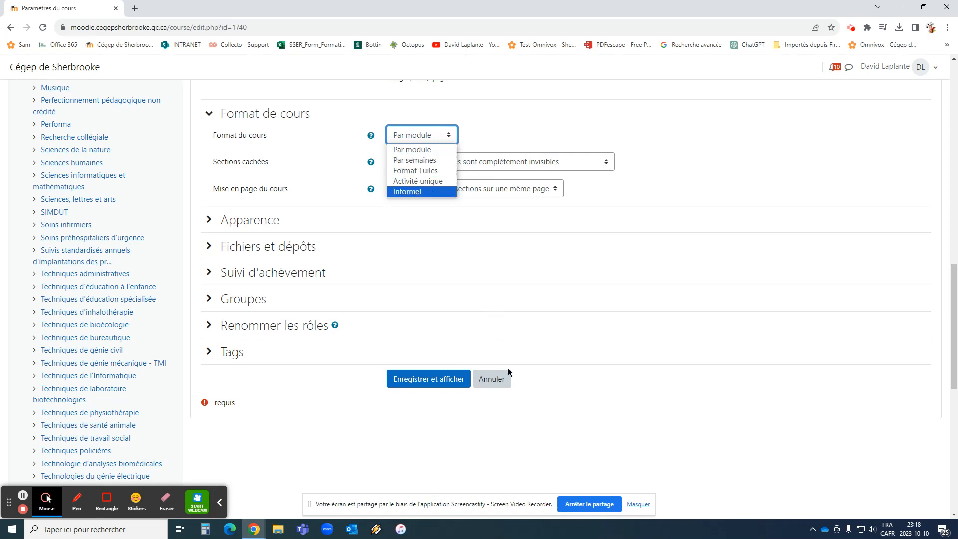
pyautogui.click(424, 150)
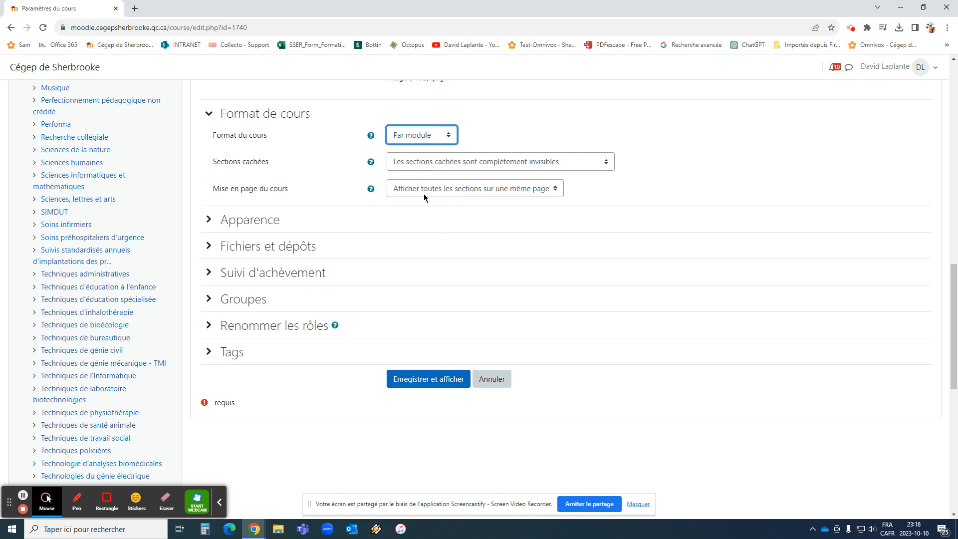
pyautogui.click(441, 377)
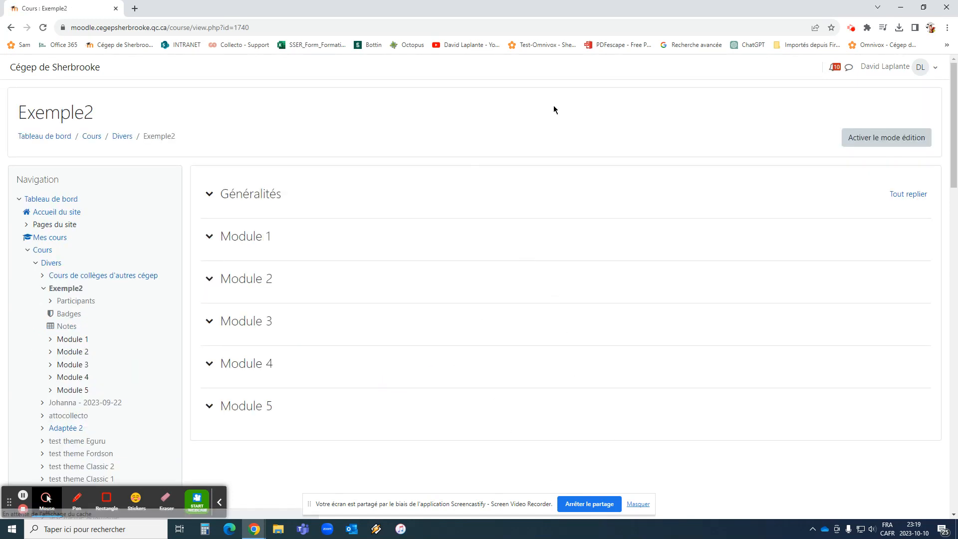
# Toggle the course's editing mode on and off, leaving it turned on
pyautogui.click(880, 144)
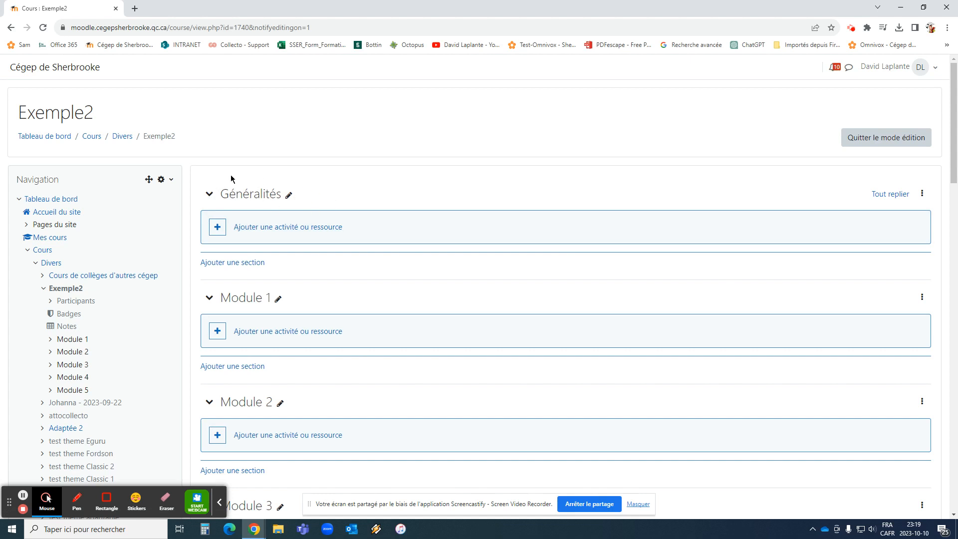
pyautogui.click(877, 141)
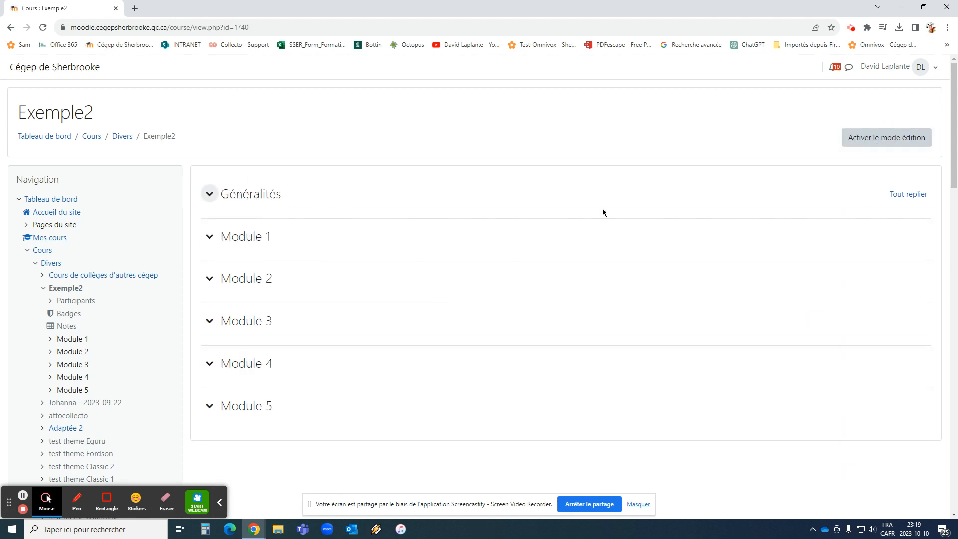
pyautogui.click(903, 139)
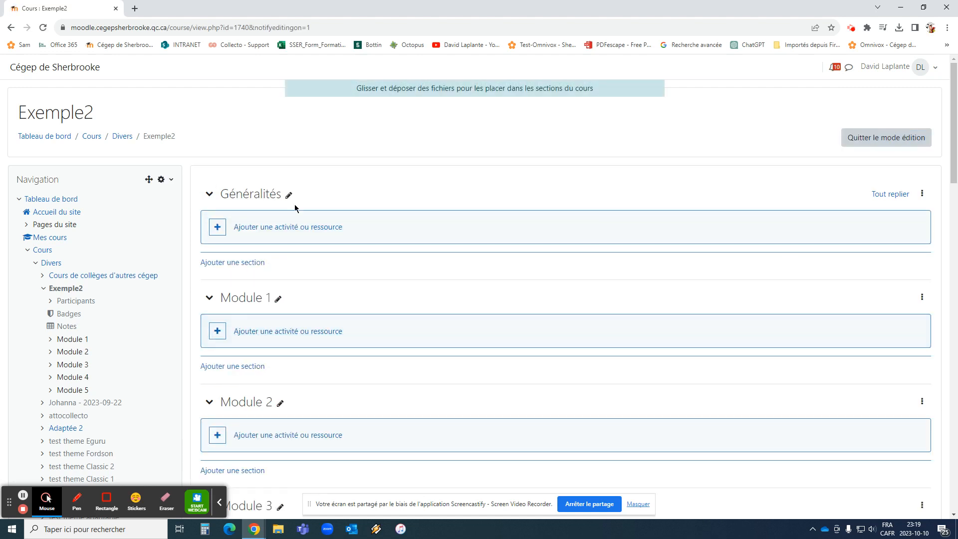
# Rename the Généralités section as "Présentation du cours"
pyautogui.click(289, 196)
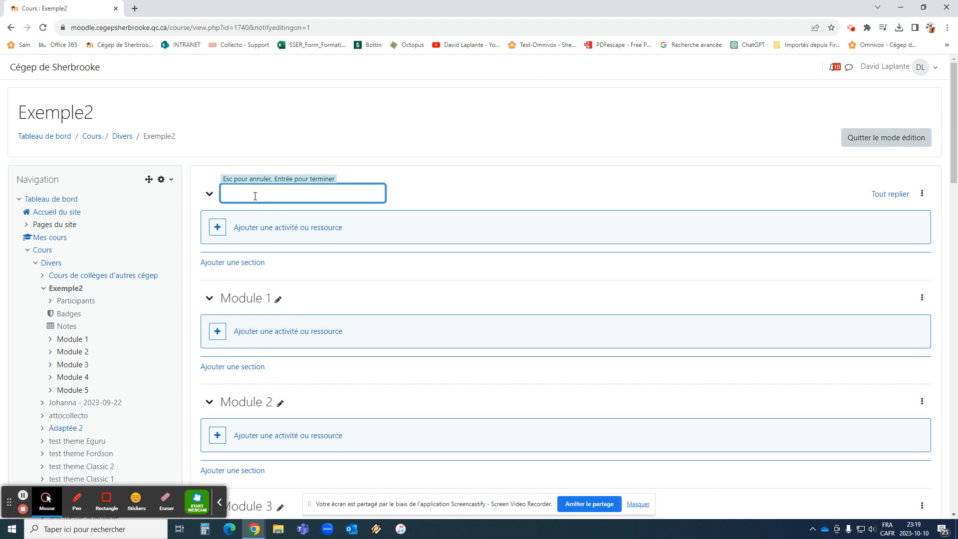
pyautogui.write('Présentation du cours')
pyautogui.press('Return')
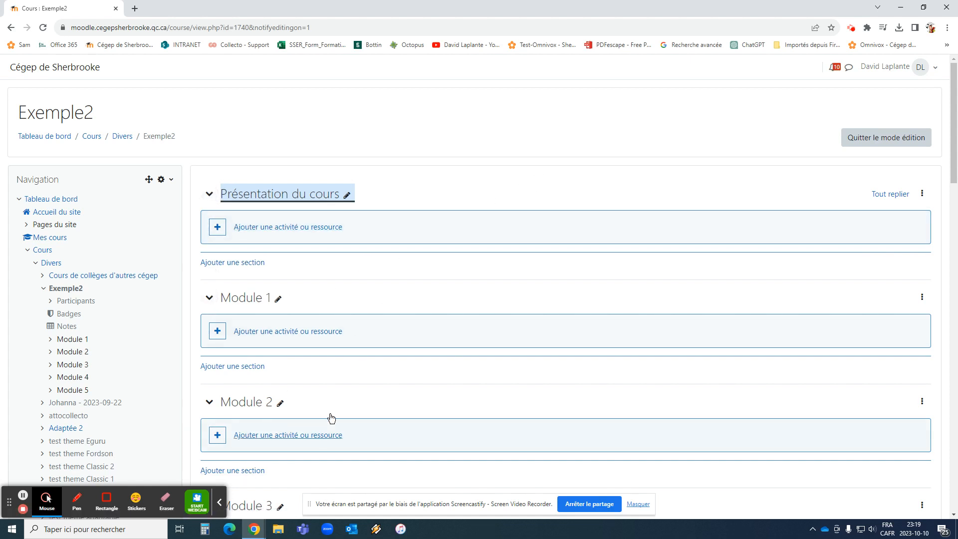
# Rename the Module 1 section as "gfhsfghgdfh" and the Module 2 section as "gfhjhfhgfkjfh"
pyautogui.scroll(-2, 338, 399)
pyautogui.scroll(2, 337, 399)
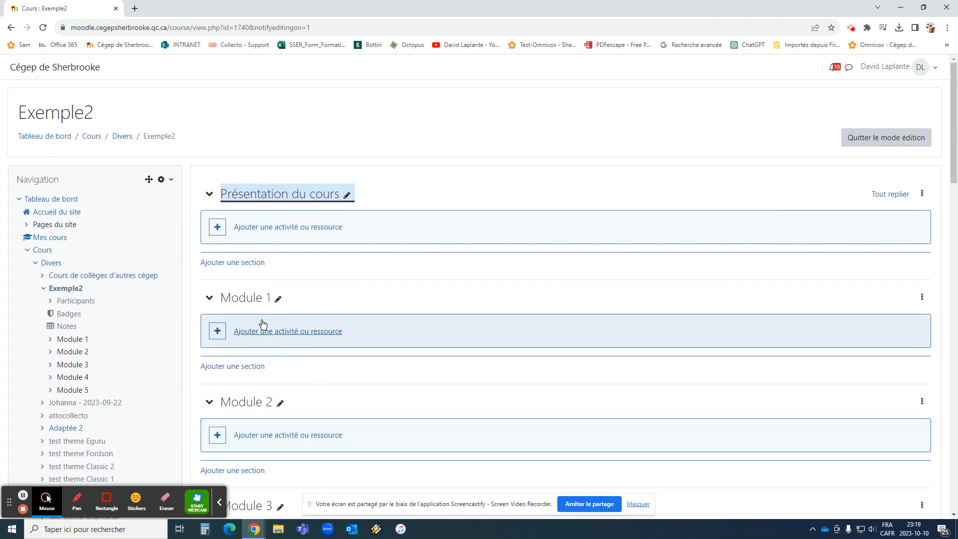
pyautogui.click(276, 298)
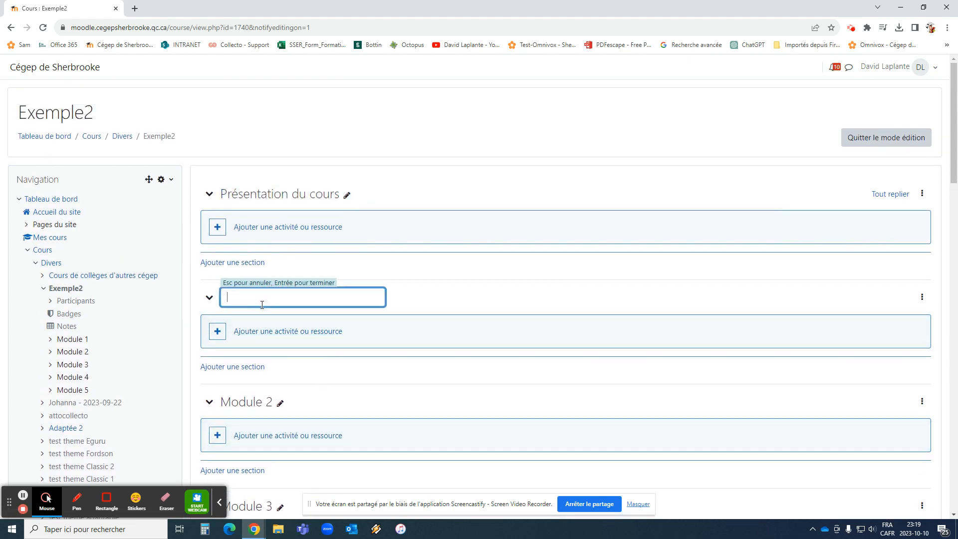
pyautogui.write('gfhsfghgdfh')
pyautogui.press('Return')
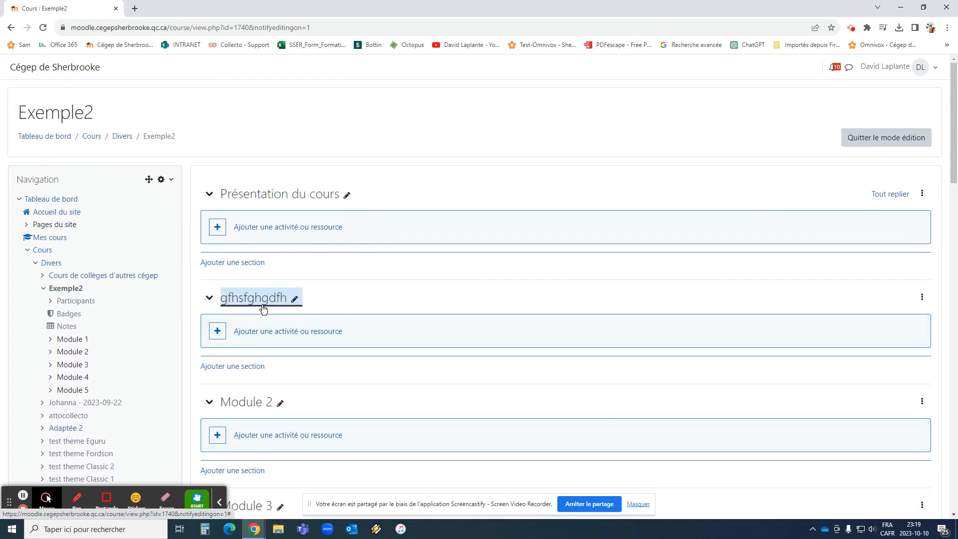
pyautogui.click(239, 401)
pyautogui.write('gfhjhfhgfkjfh')
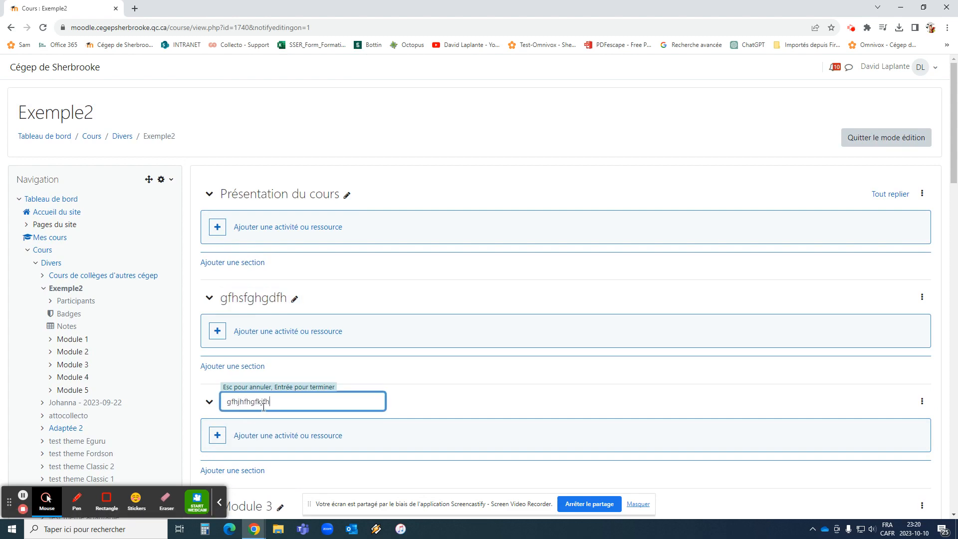
pyautogui.press('Return')
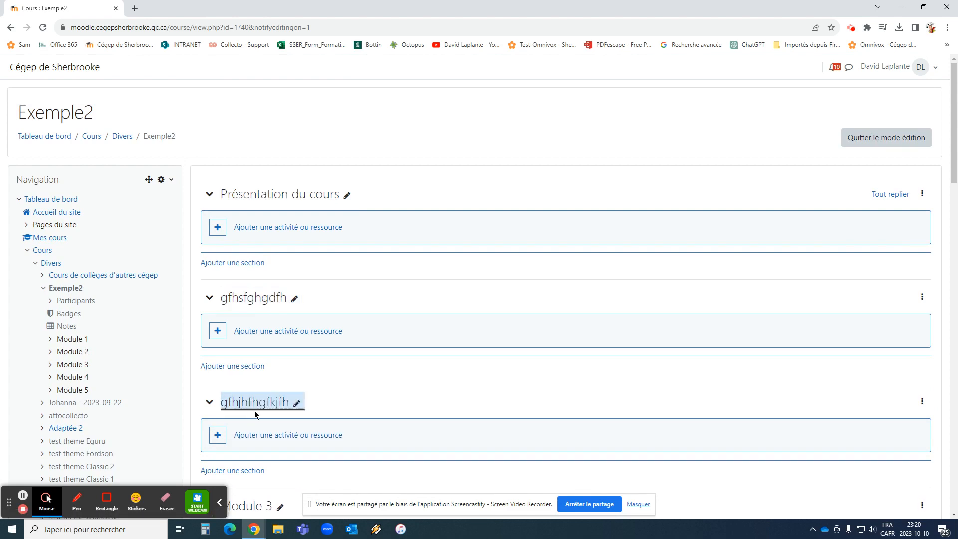
# Move the gfhsfghgdfh section below the gfhjhfhgfkjfh section
pyautogui.scroll(-4, 292, 355)
pyautogui.scroll(3, 235, 362)
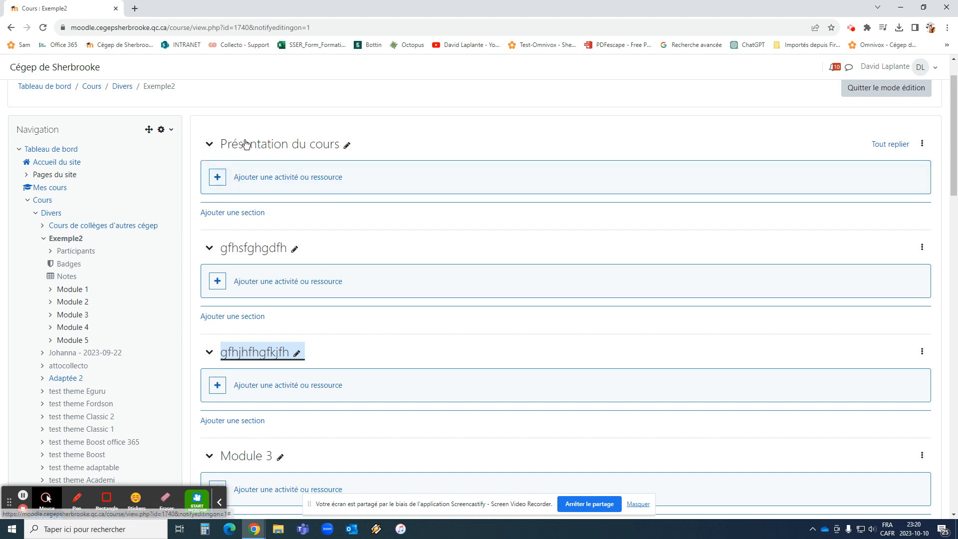
pyautogui.moveTo(374, 139); pyautogui.dragTo(391, 159)
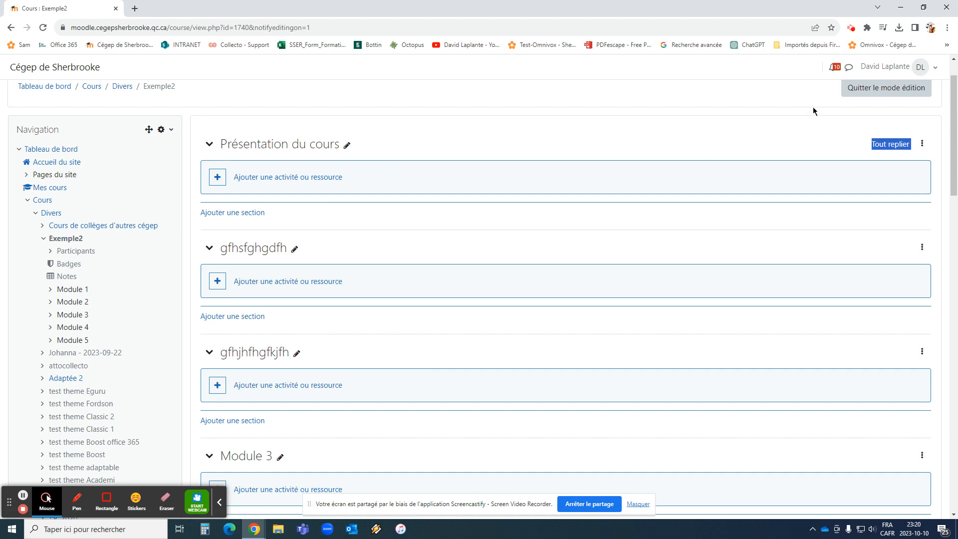
pyautogui.click(851, 28)
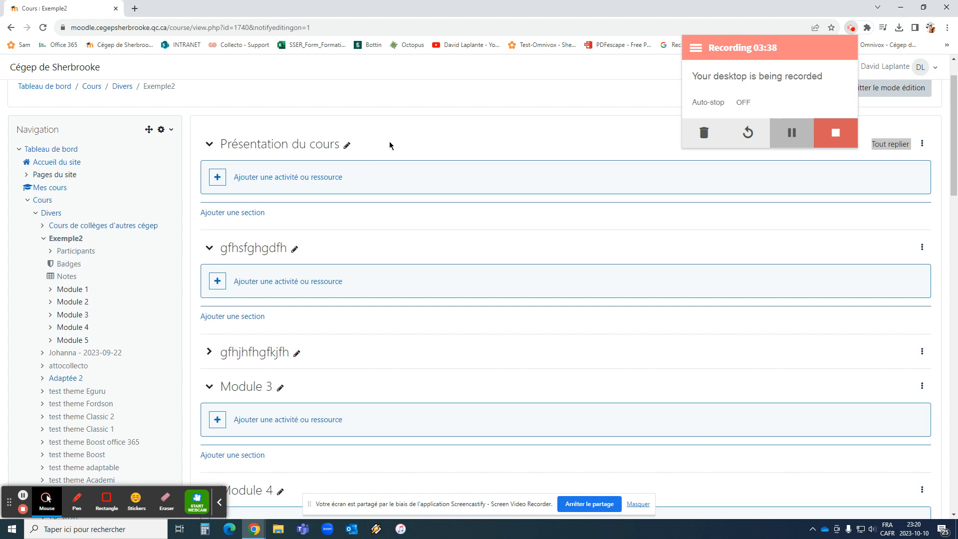
pyautogui.moveTo(322, 253); pyautogui.dragTo(350, 368)
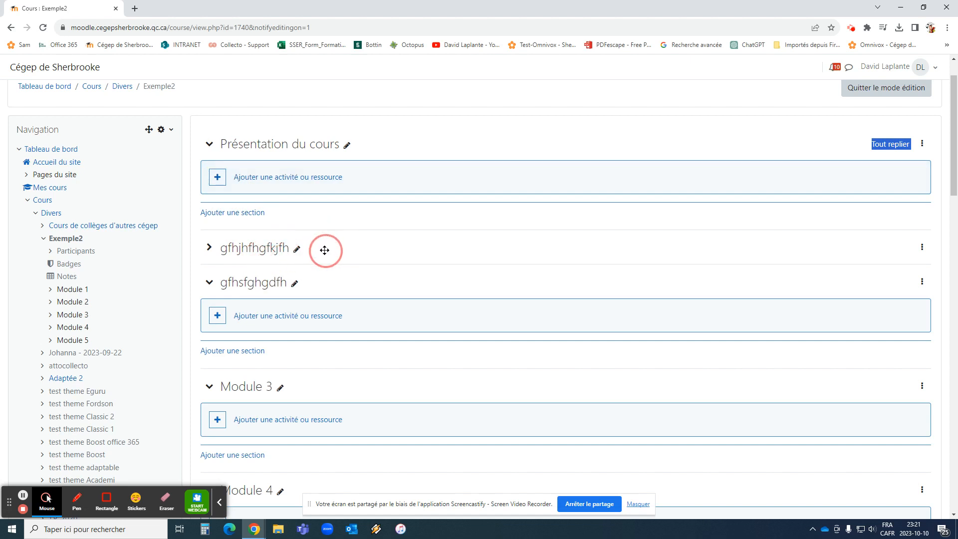
# Examine the activities and resources that can be added to the Présentation du cours section, and close the list
pyautogui.click(218, 179)
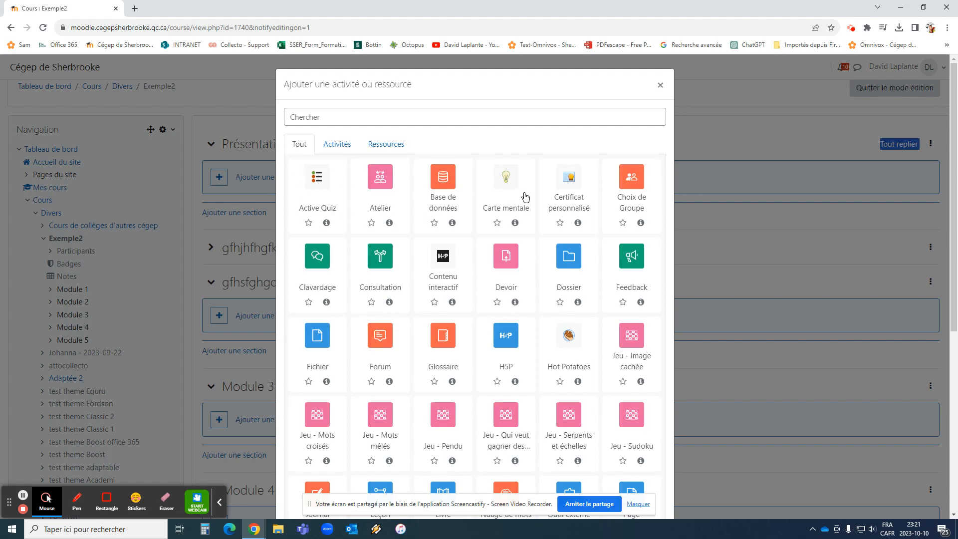
pyautogui.scroll(-8, 531, 262)
pyautogui.scroll(7, 526, 369)
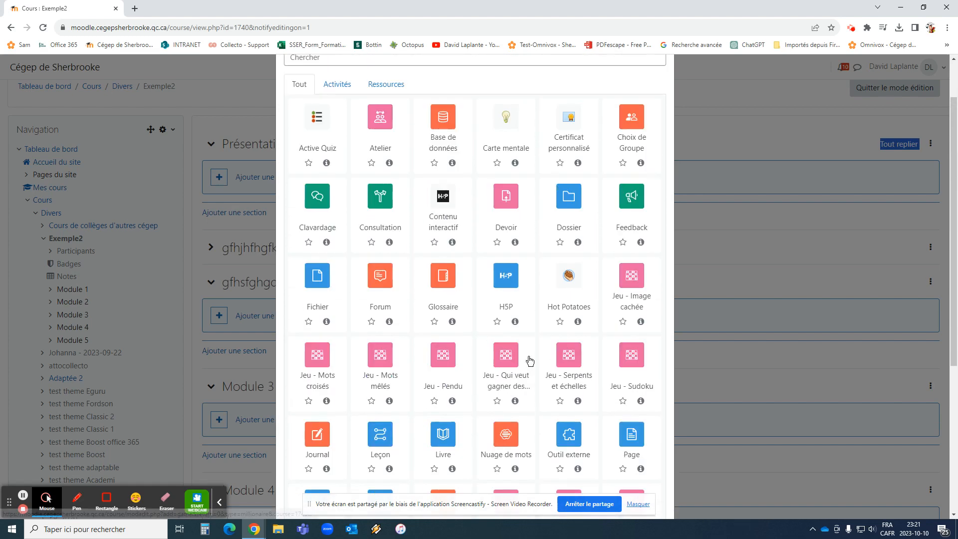
pyautogui.scroll(1, 528, 359)
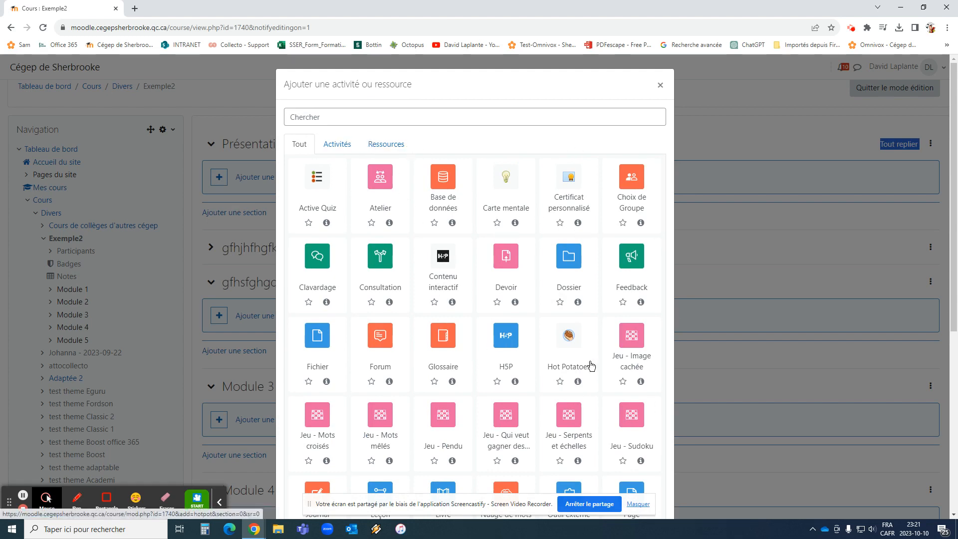
pyautogui.scroll(-6, 591, 366)
pyautogui.scroll(6, 496, 304)
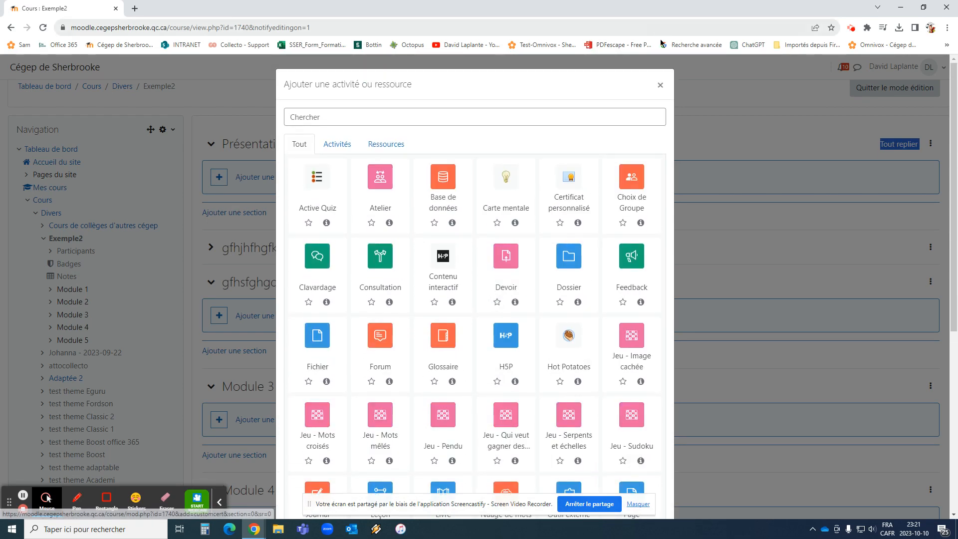
pyautogui.click(660, 86)
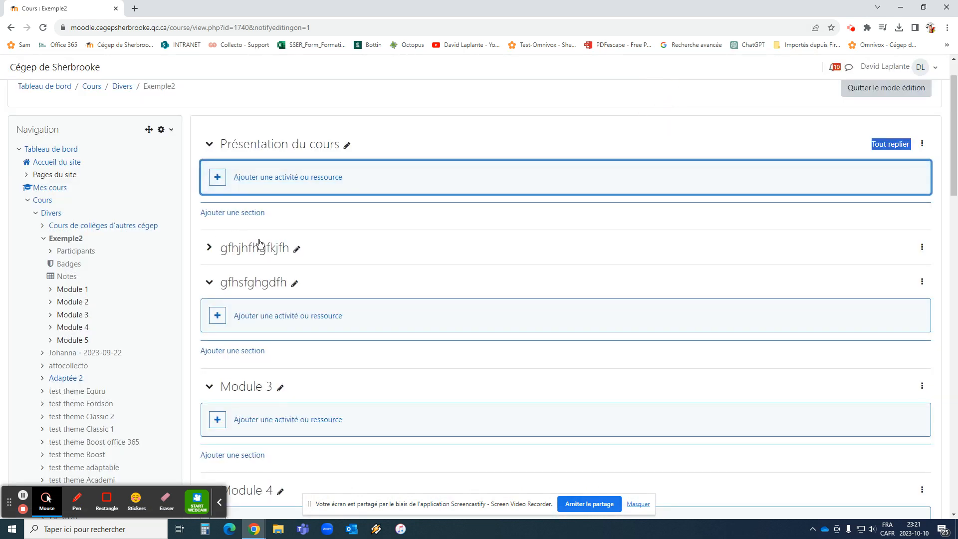
# Expand the gfhjhfhgfkjfh section, open it for modification, and show the summary editor's full set of formatting tools
pyautogui.click(209, 247)
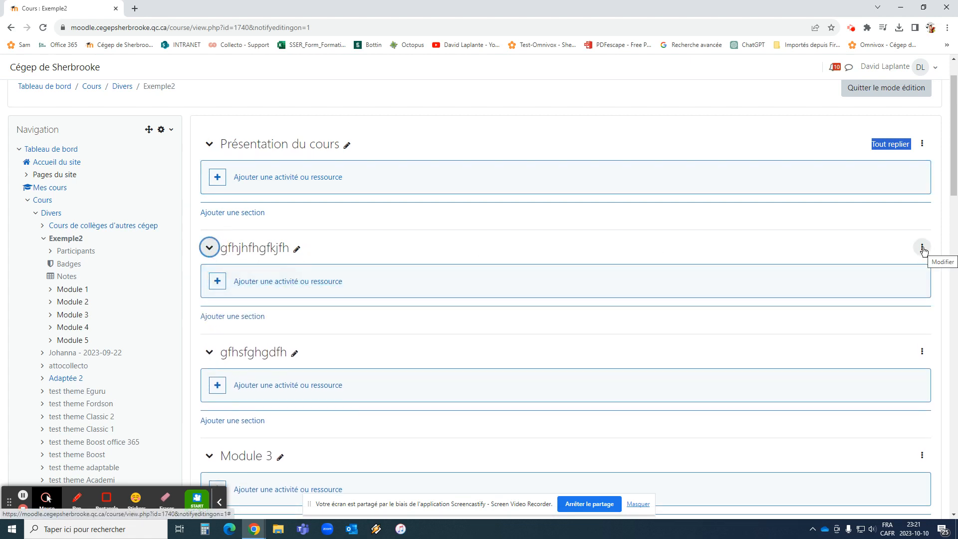
pyautogui.click(922, 248)
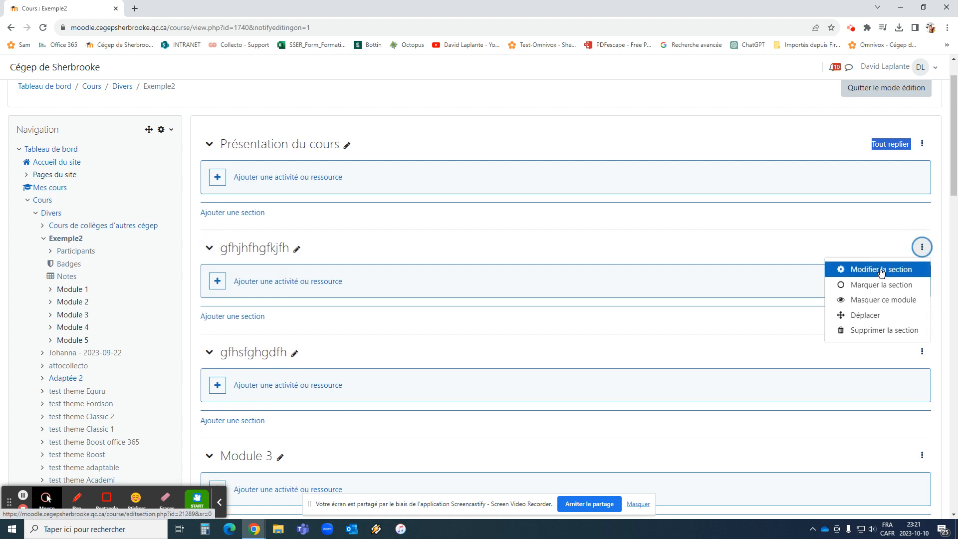
pyautogui.click(881, 270)
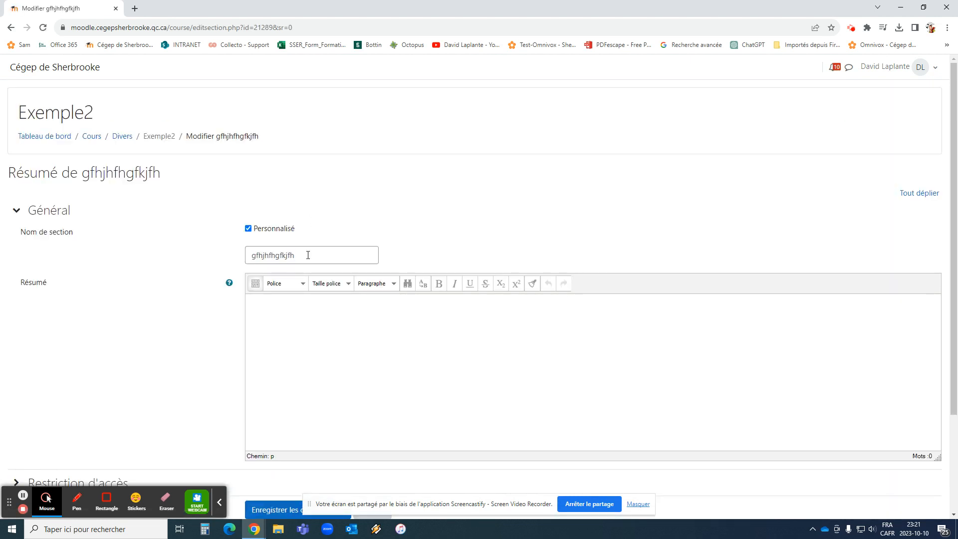
pyautogui.scroll(-3, 305, 252)
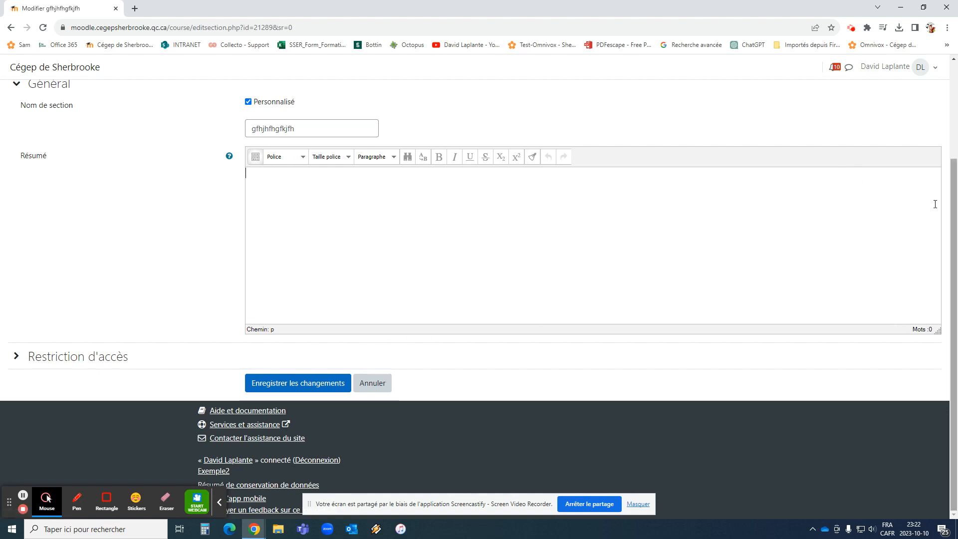
pyautogui.click(256, 158)
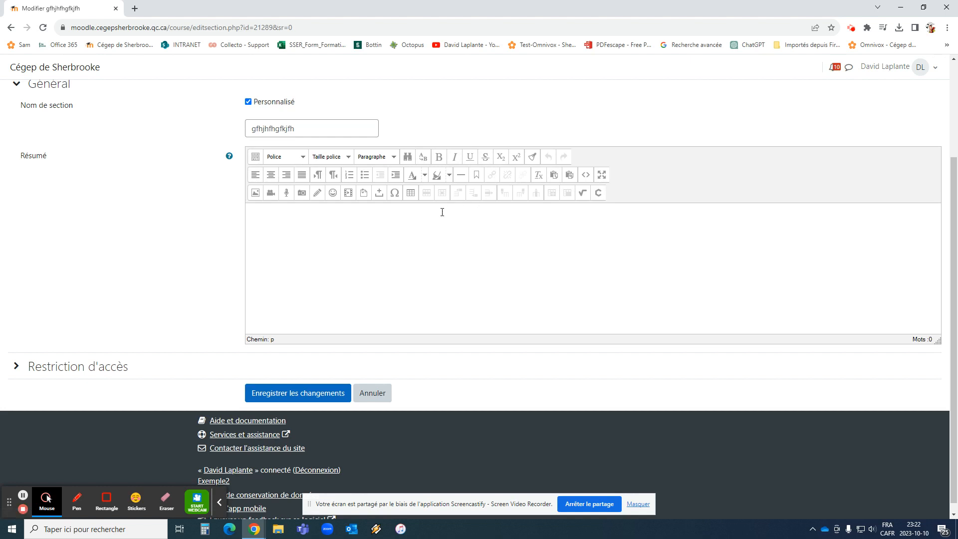
# Enter "gedsgfsgh" and "gthjffdnh" as two paragraphs of the section's summary and select the first one
pyautogui.write('edsgfsgh gthjffd')
pyautogui.doubleClick(270, 210)
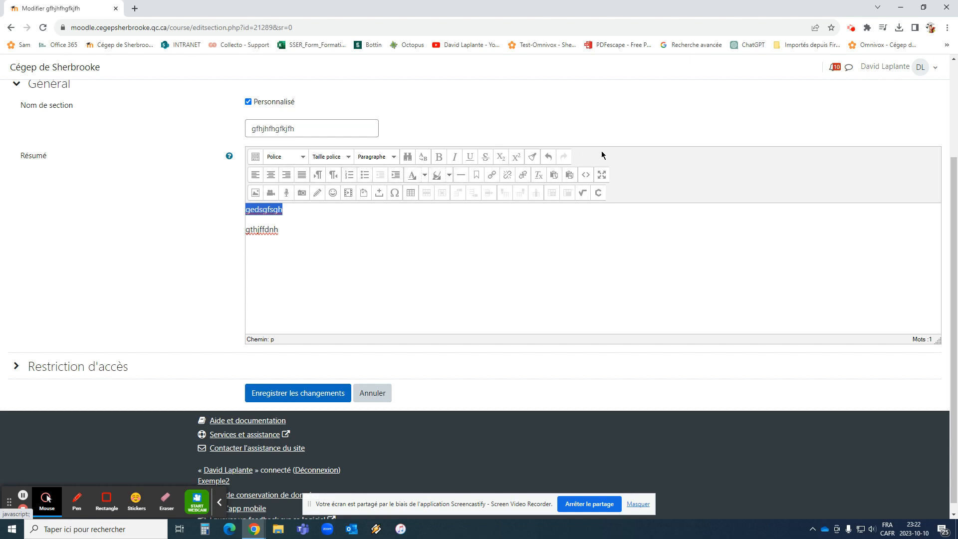
# Show the summary editor in full screen, return to the normal view, and save the section changes
pyautogui.click(587, 179)
pyautogui.click(602, 176)
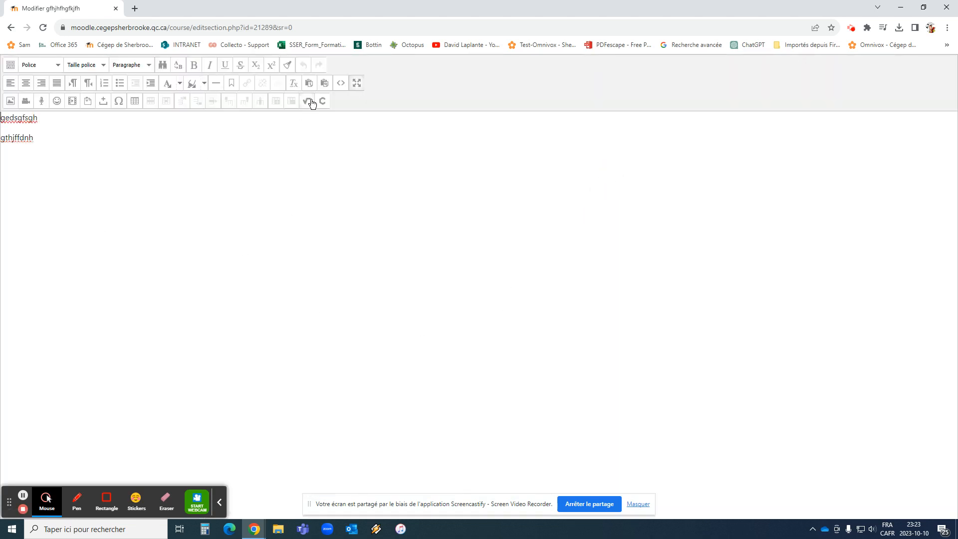
pyautogui.click(357, 84)
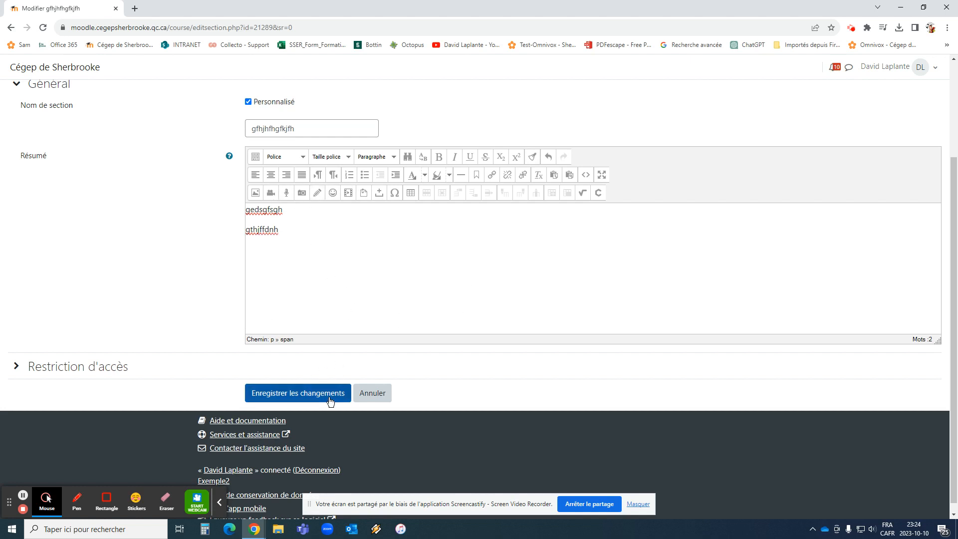
pyautogui.click(299, 393)
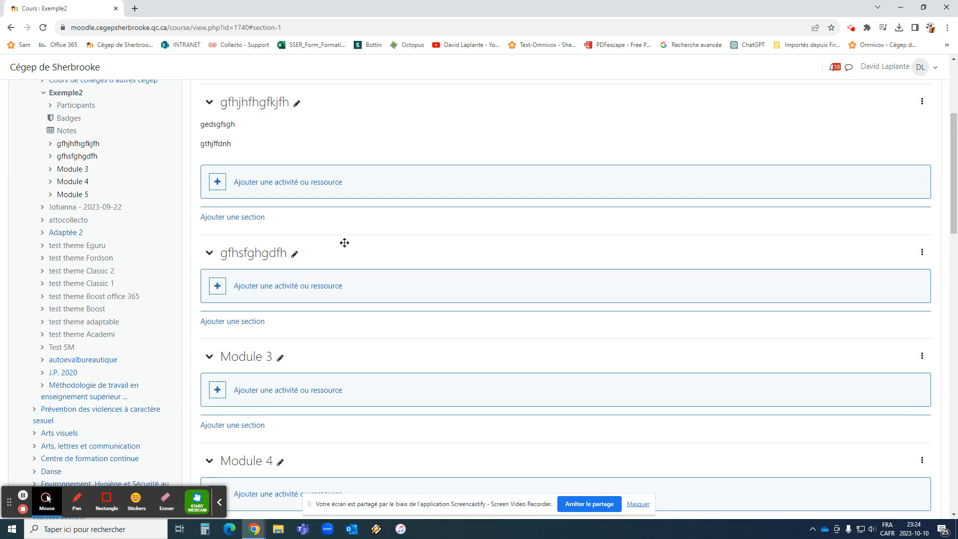
# Add a new section after Module 5 at the end of the course
pyautogui.scroll(2, 294, 220)
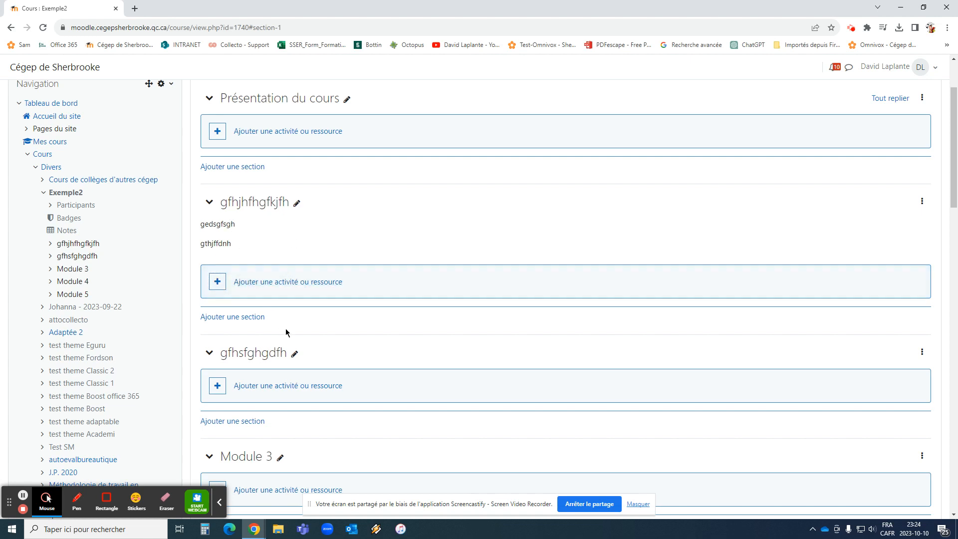
pyautogui.scroll(-3, 300, 352)
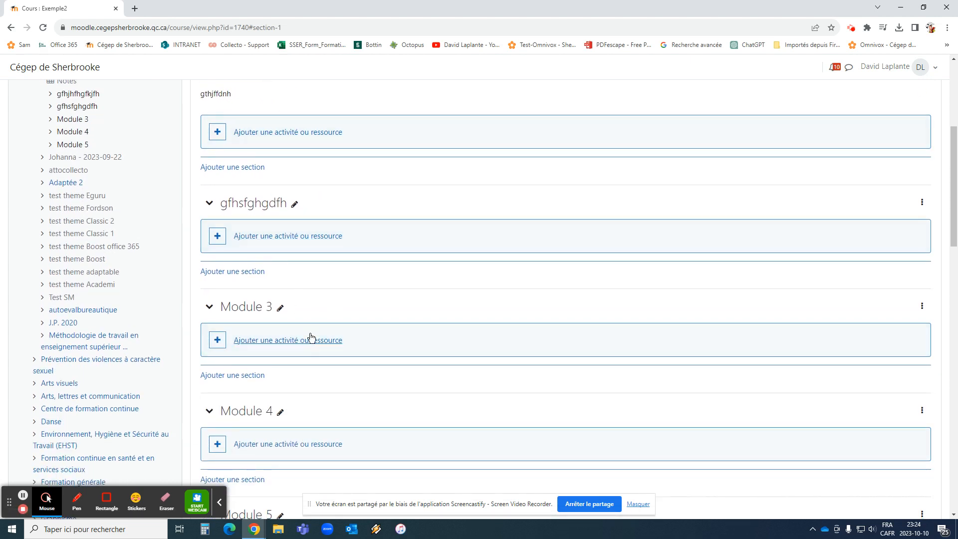
pyautogui.scroll(-2, 333, 377)
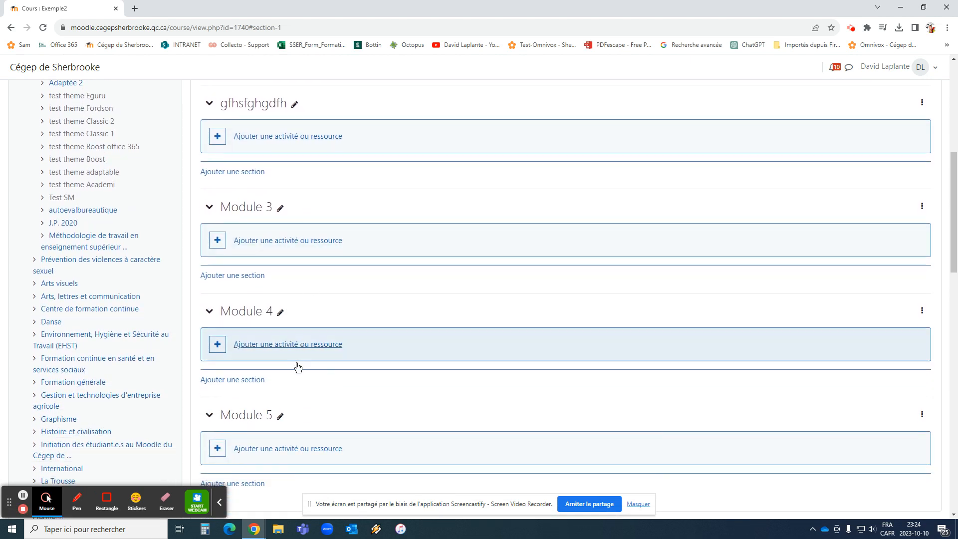
pyautogui.scroll(-2, 294, 384)
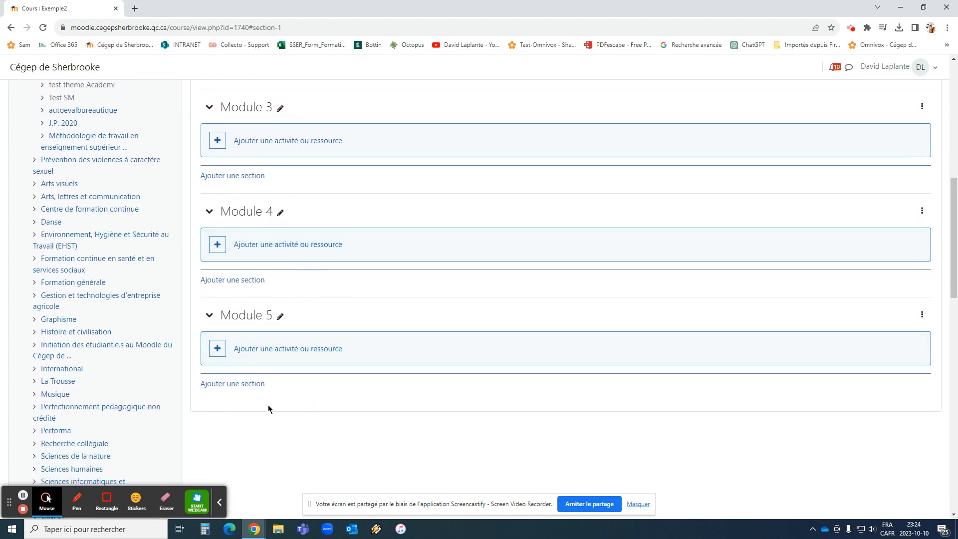
pyautogui.click(250, 384)
pyautogui.scroll(-3, 294, 324)
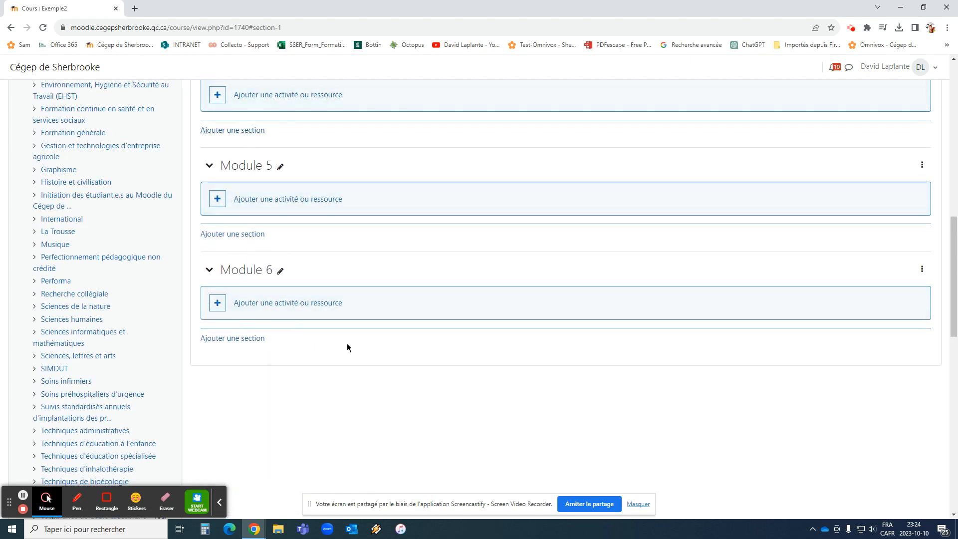
# Open the modification options of the Module 6 section
pyautogui.click(922, 269)
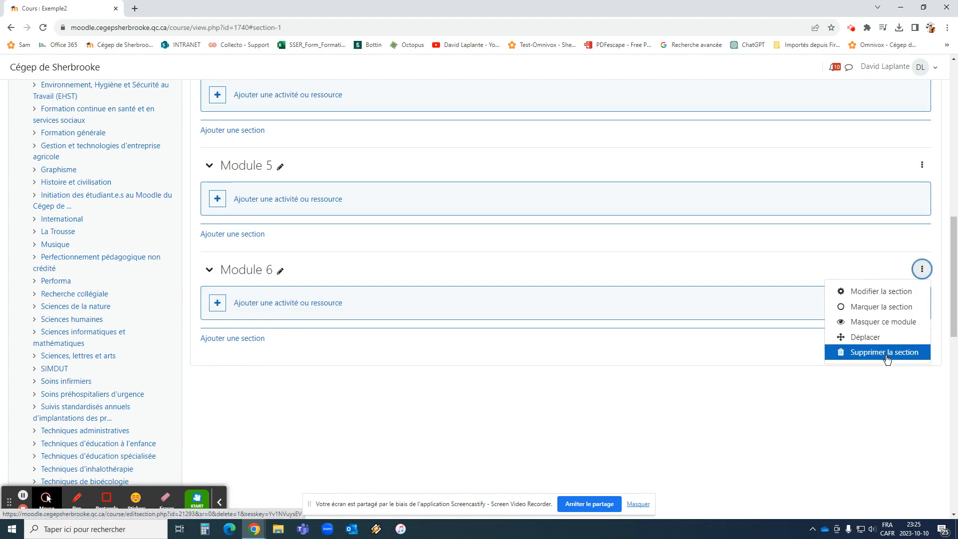